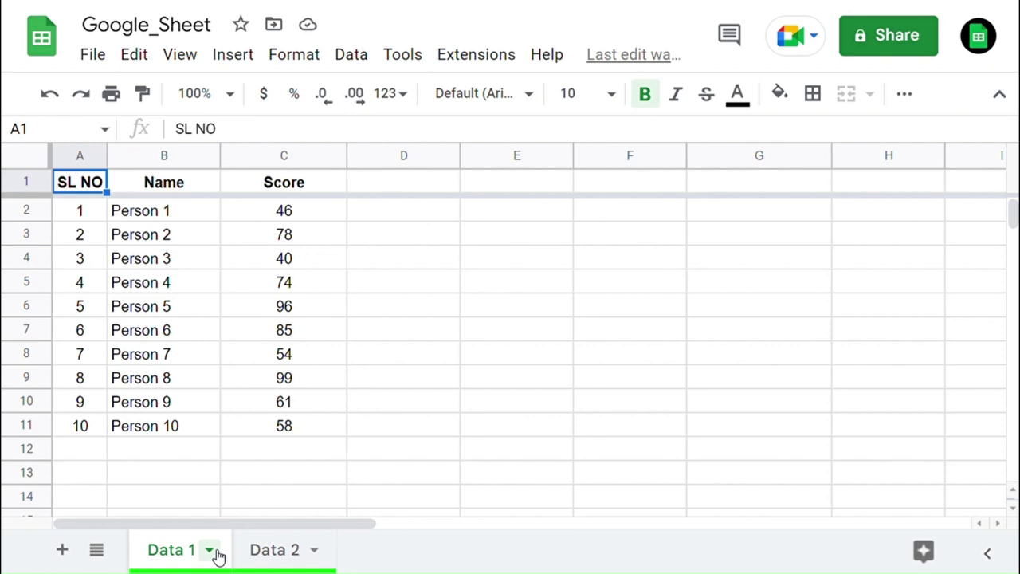
Step: Protect the whole Data 1 sheet, restricting who can edit it to Only you
{"action": "left_click", "coordinate": [209, 551]}
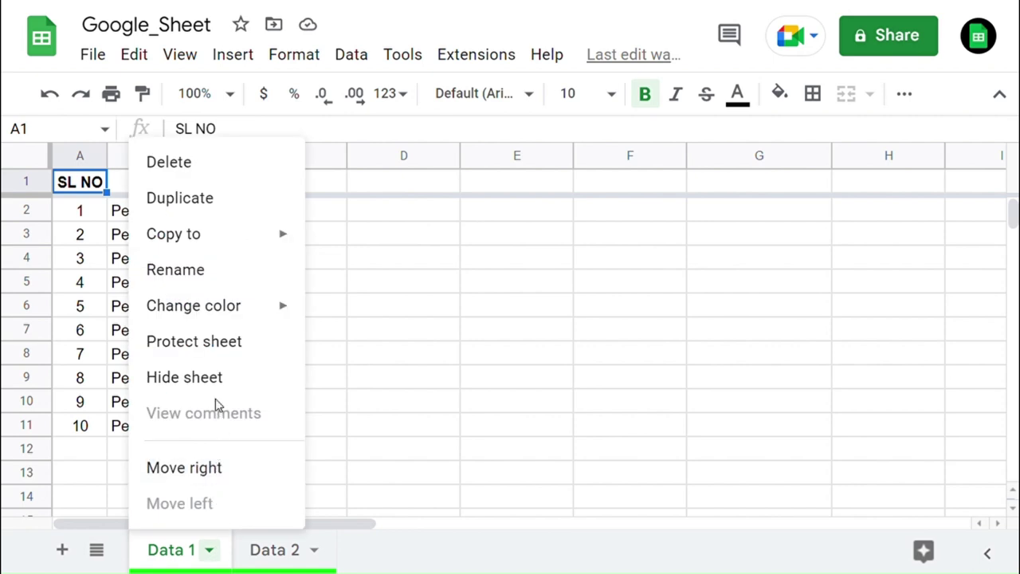
{"action": "left_click", "coordinate": [253, 351]}
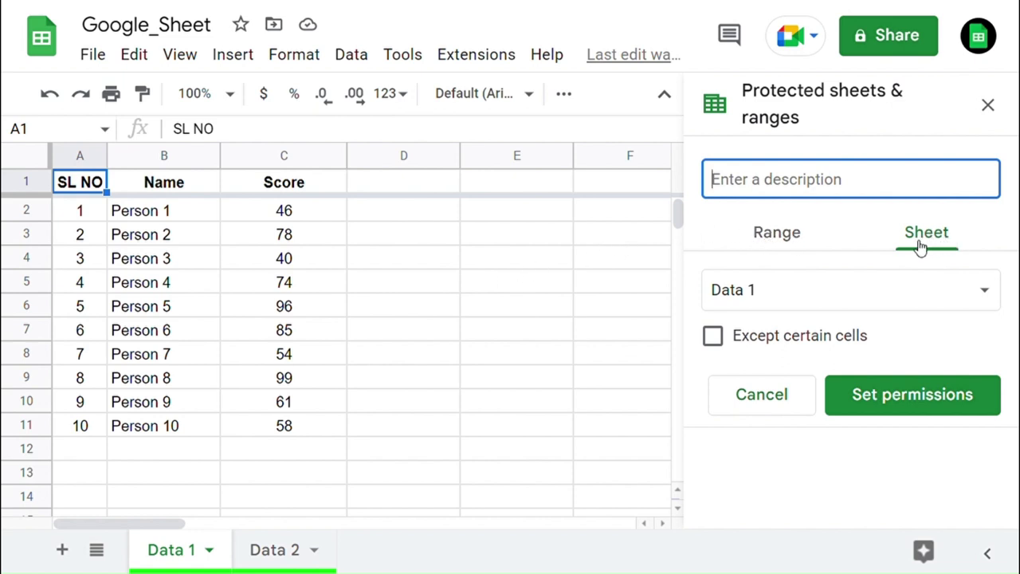
{"action": "left_click", "coordinate": [774, 302]}
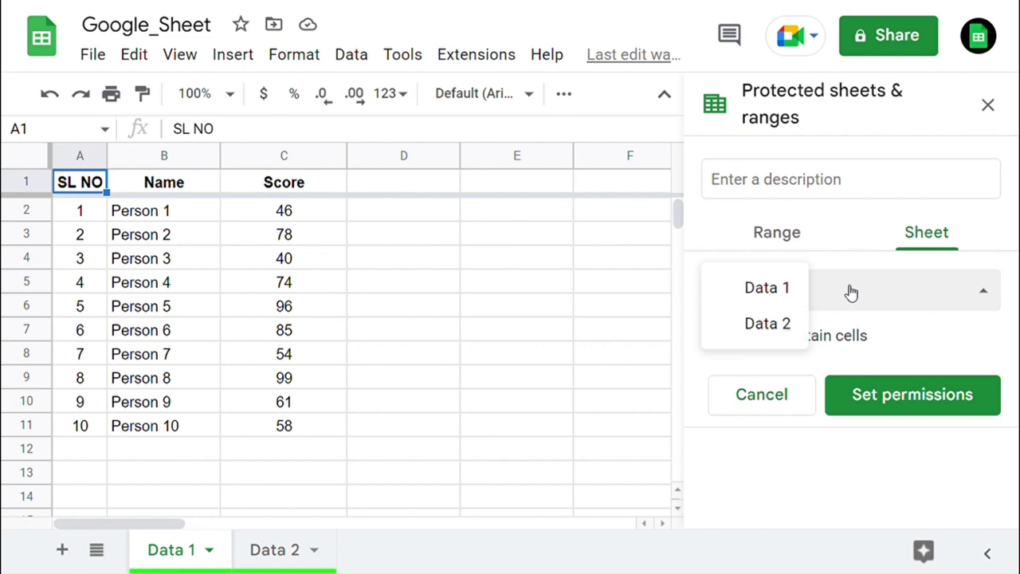
{"action": "left_click", "coordinate": [784, 290]}
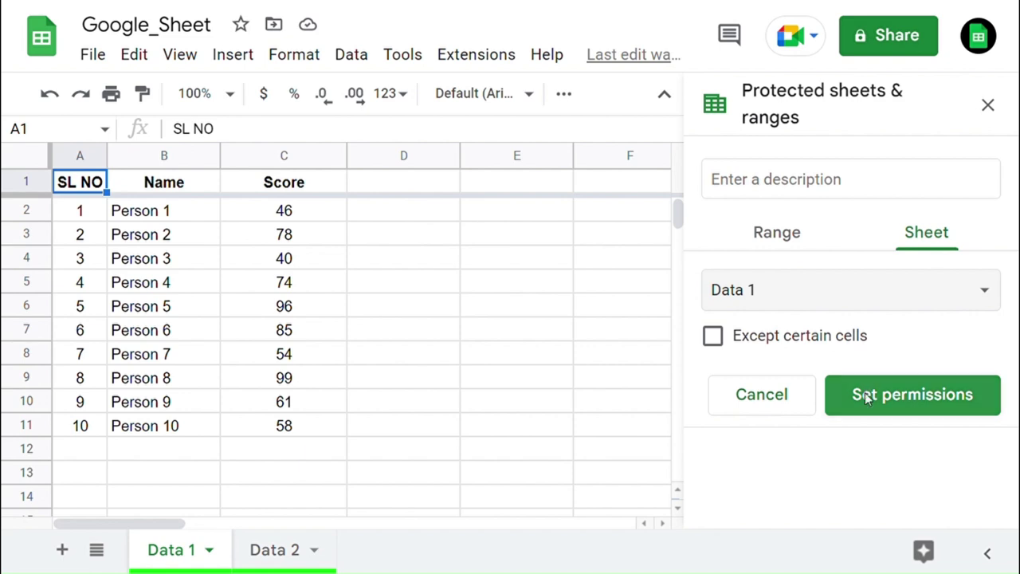
{"action": "left_click", "coordinate": [913, 409]}
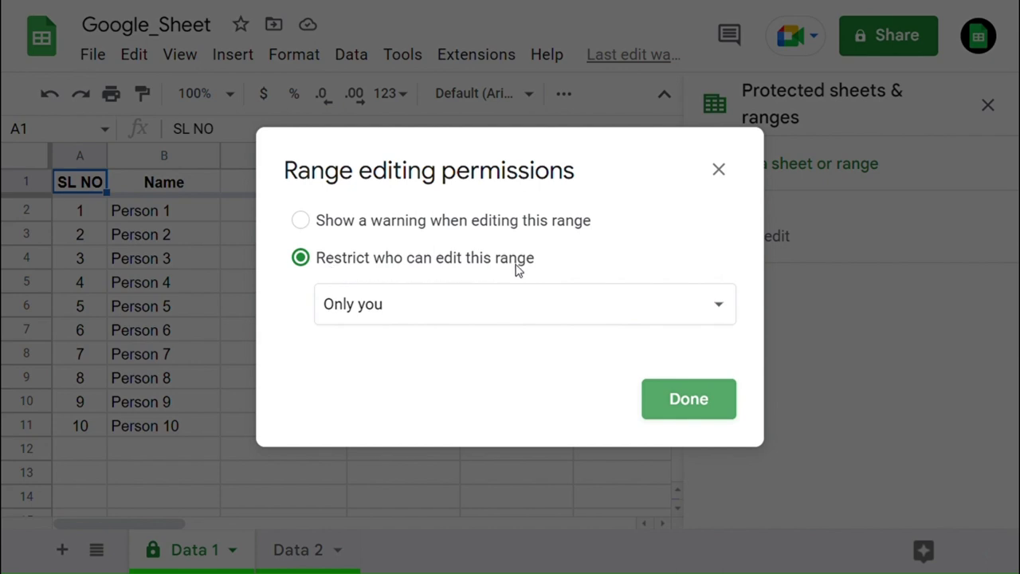
{"action": "left_click", "coordinate": [432, 321]}
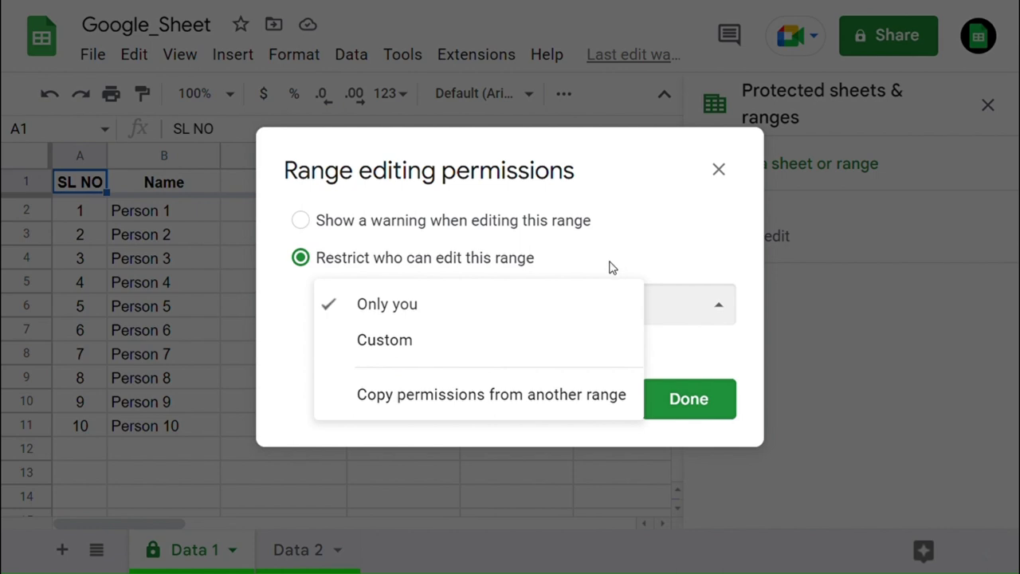
{"action": "left_click", "coordinate": [434, 317]}
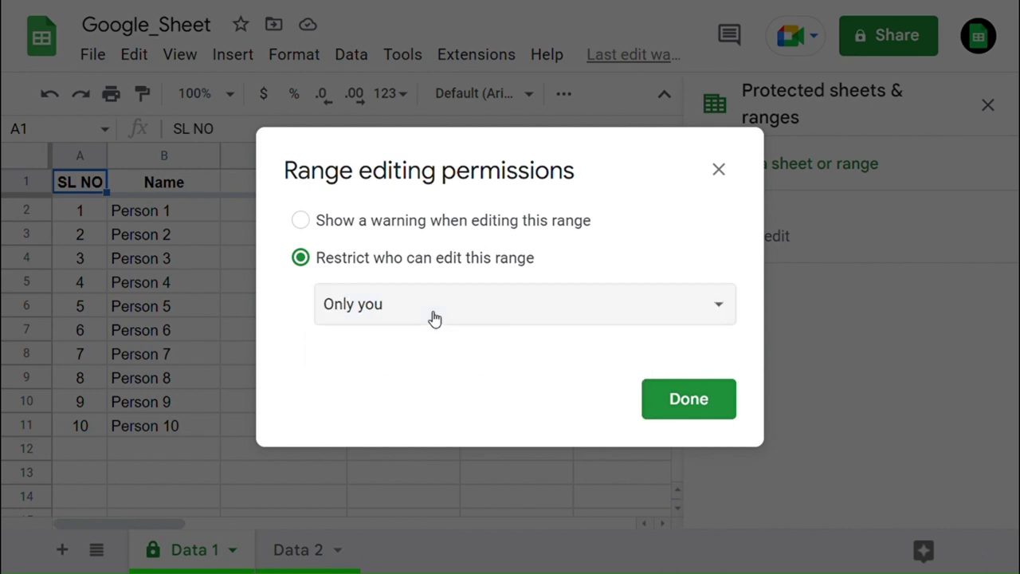
{"action": "left_click", "coordinate": [678, 409]}
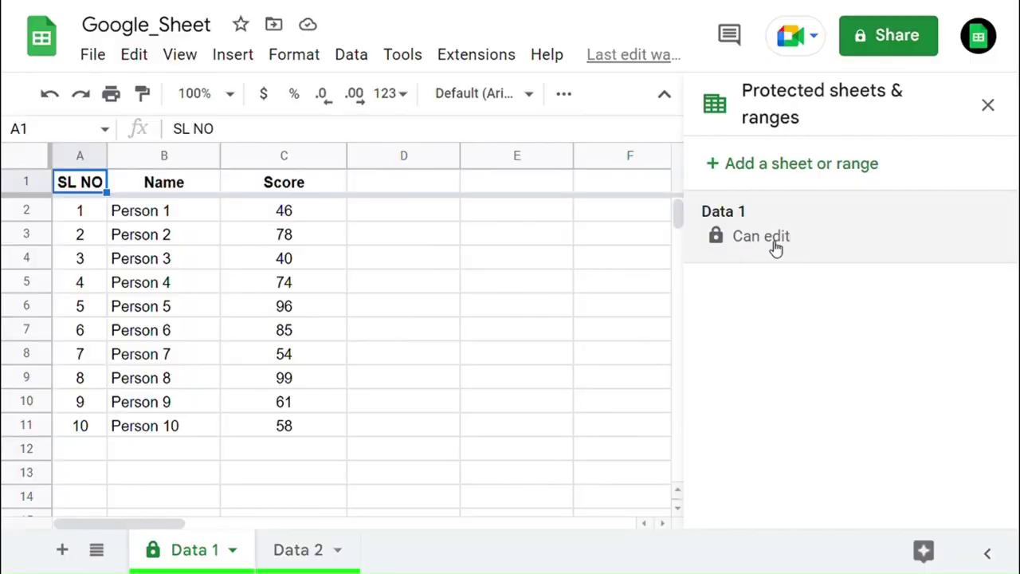
Step: Change the Data 1 protection's editing permissions to Custom, adding the suggested order-processing team's group e-mail as an editor
{"action": "left_click", "coordinate": [772, 246]}
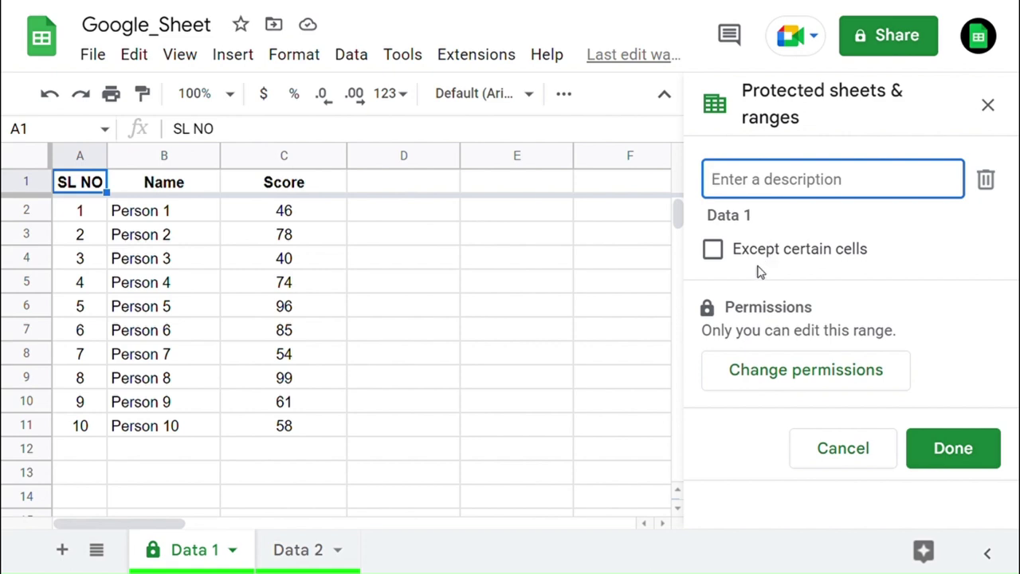
{"action": "left_click", "coordinate": [842, 376]}
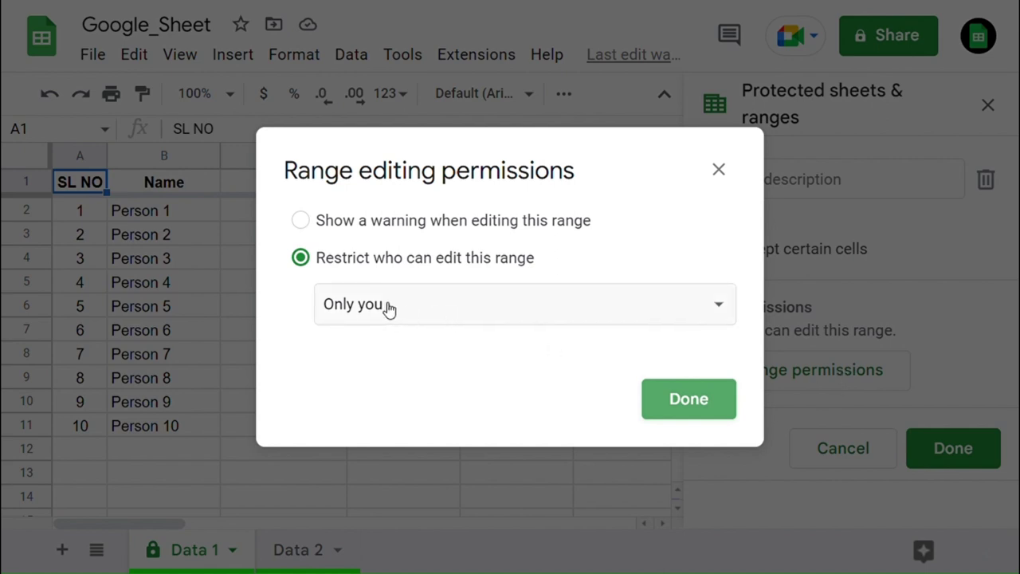
{"action": "left_click", "coordinate": [389, 310]}
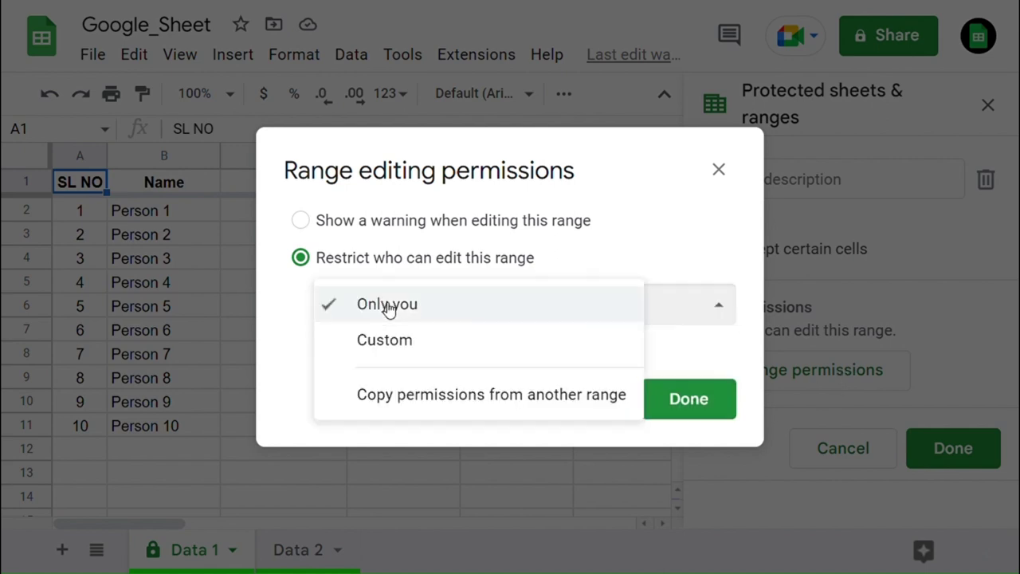
{"action": "left_click", "coordinate": [391, 351]}
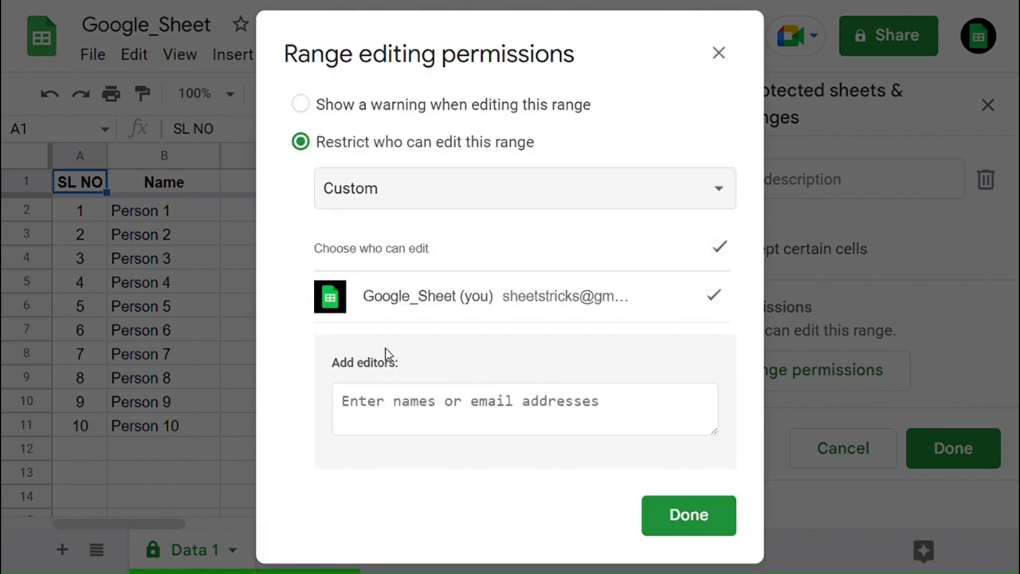
{"action": "left_click", "coordinate": [383, 409]}
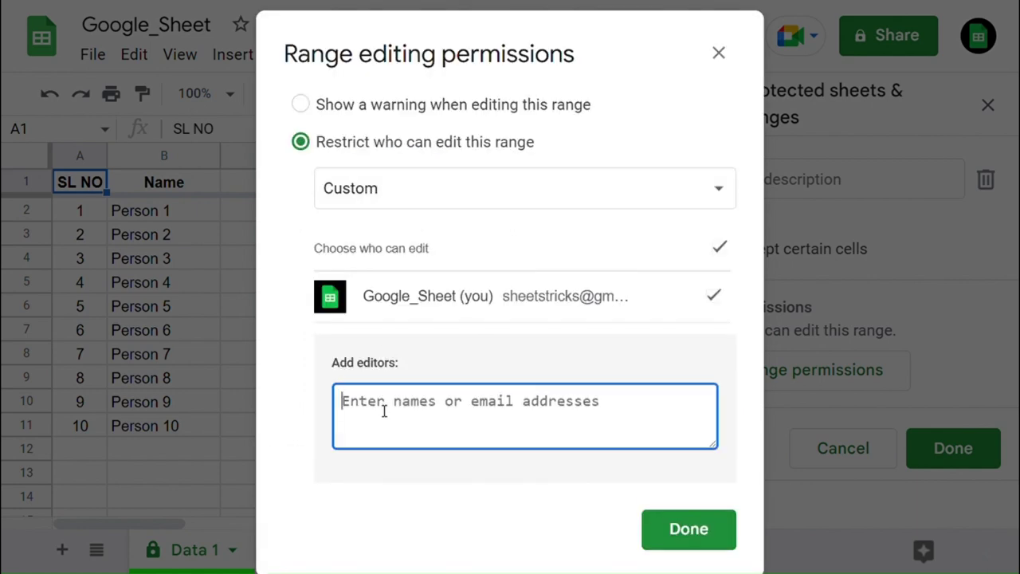
{"action": "type", "text": "ord"}
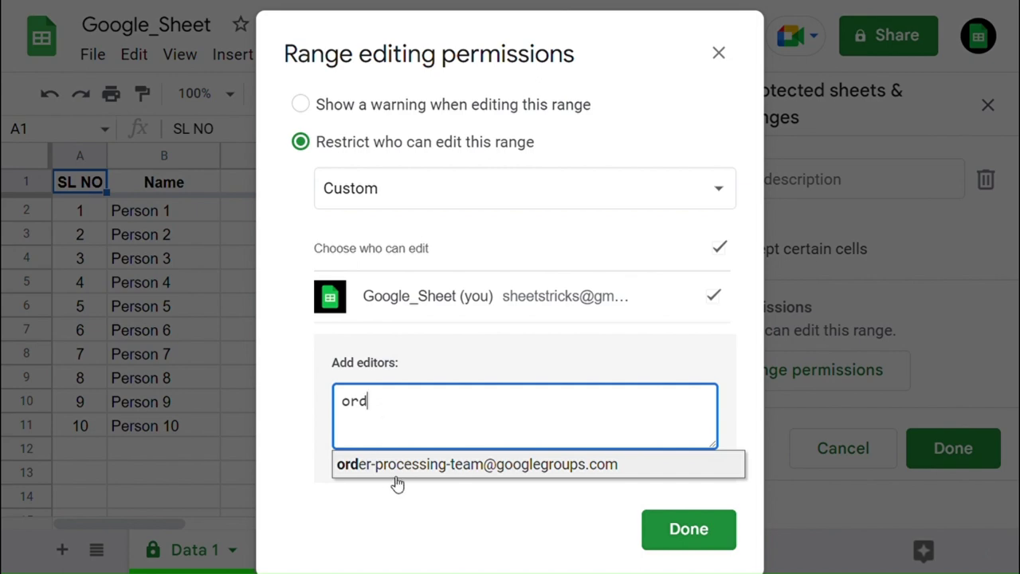
{"action": "left_click", "coordinate": [412, 467]}
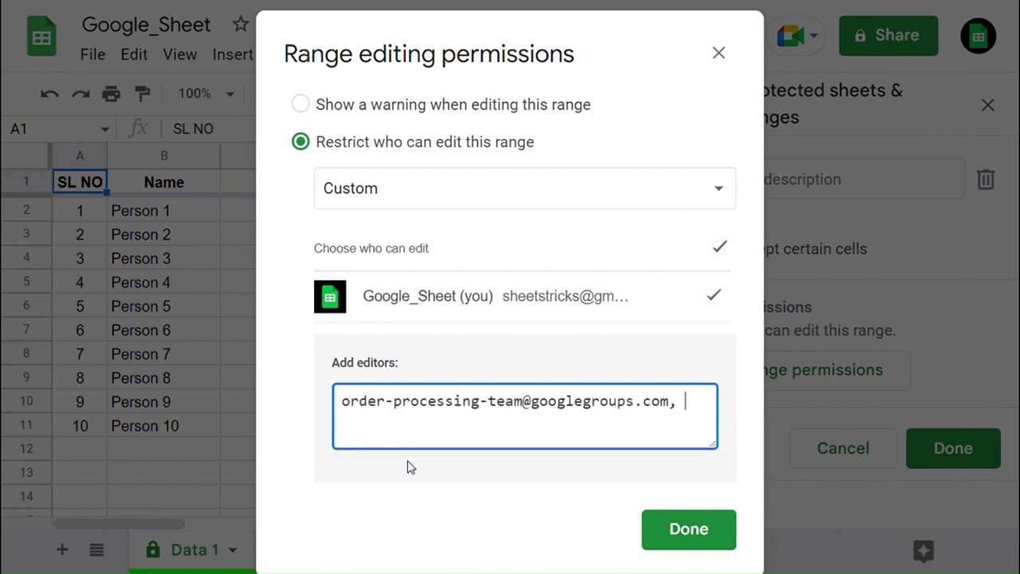
{"action": "left_click", "coordinate": [690, 530]}
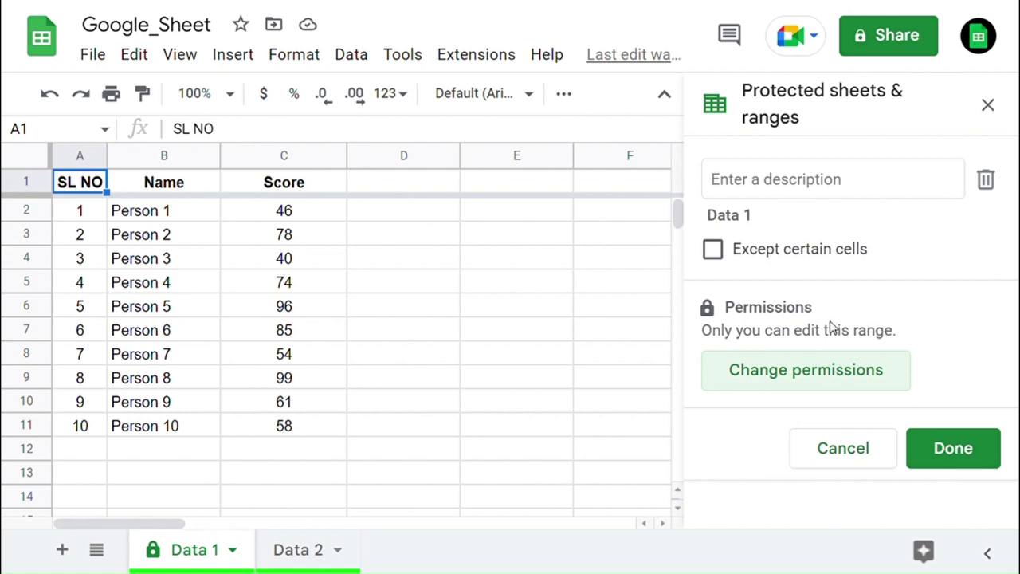
{"action": "left_click", "coordinate": [944, 449]}
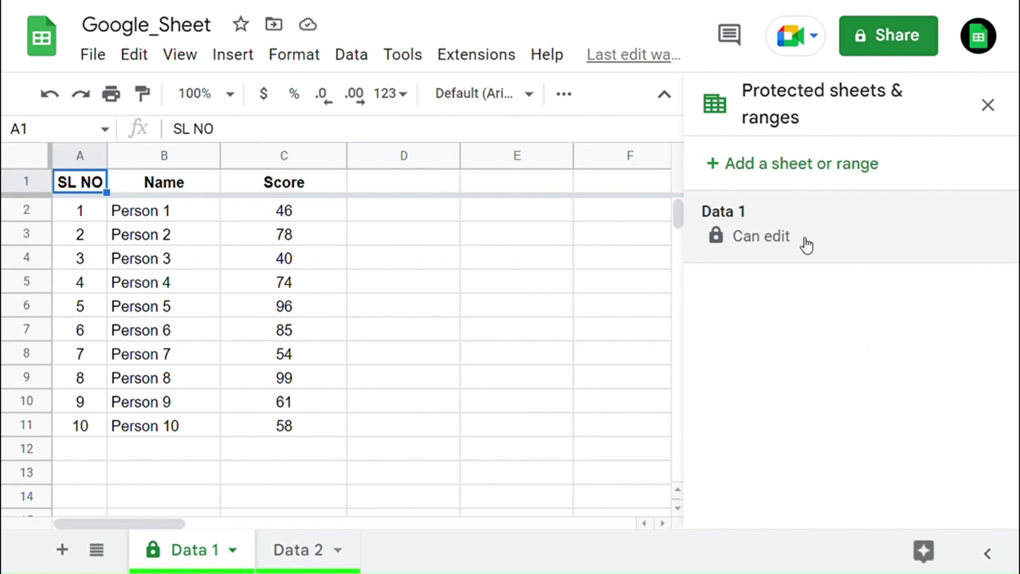
Step: Exempt the score cells C2:C11 from the Data 1 sheet protection
{"action": "left_click", "coordinate": [763, 242]}
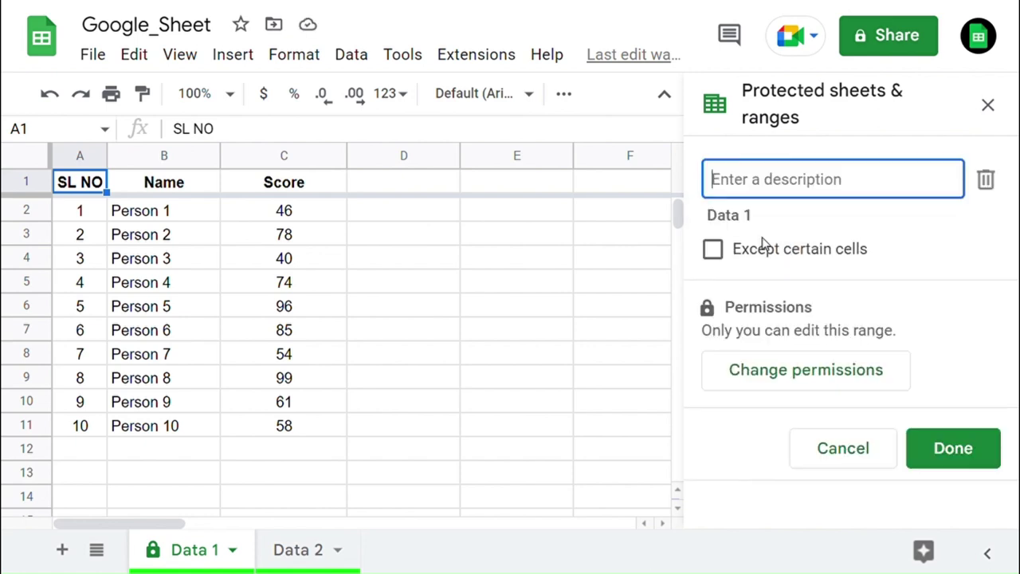
{"action": "left_click", "coordinate": [713, 250]}
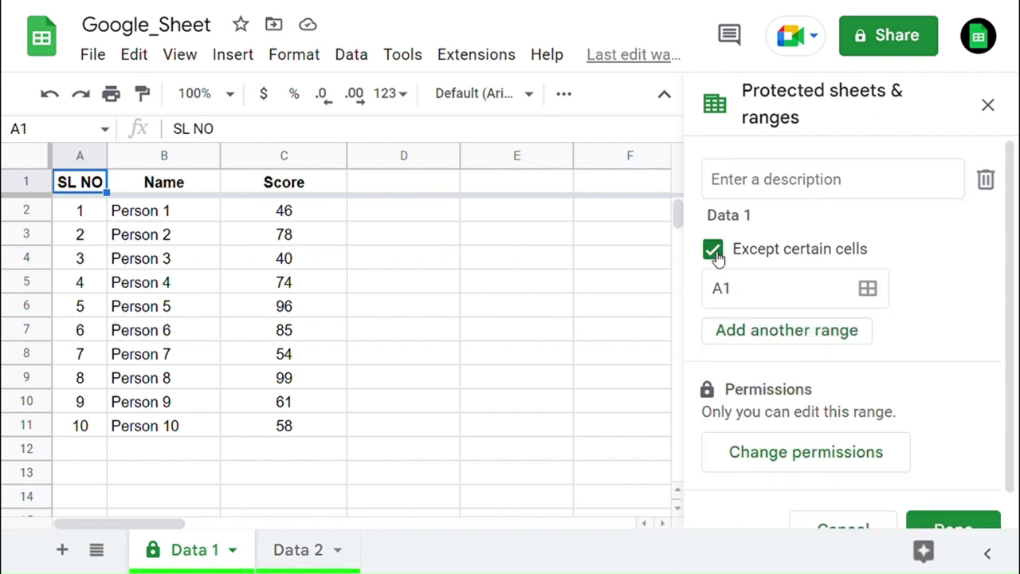
{"action": "left_click", "coordinate": [868, 290]}
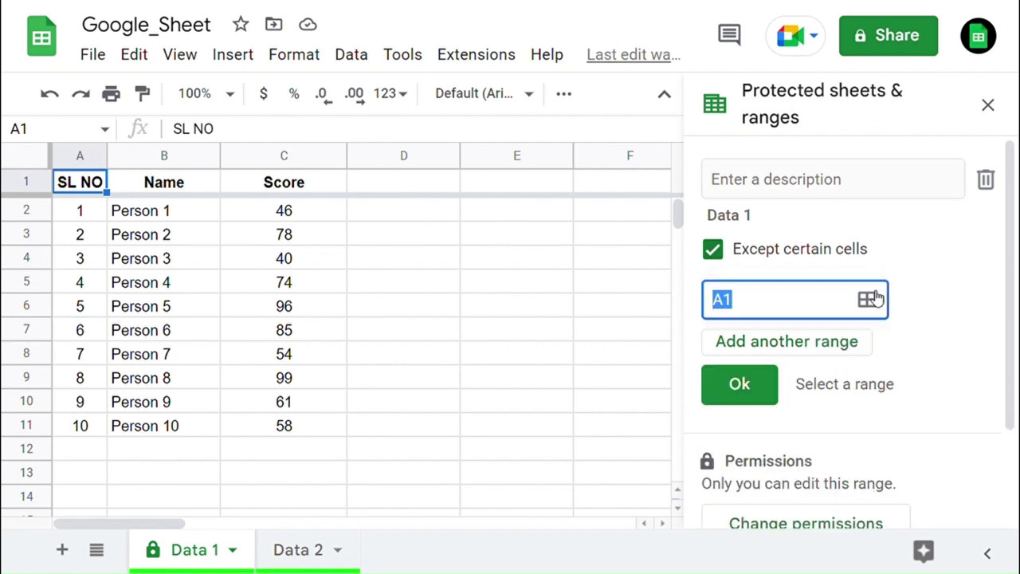
{"action": "left_click", "coordinate": [306, 215]}
{"action": "key", "text": "ctrl+shift+Down"}
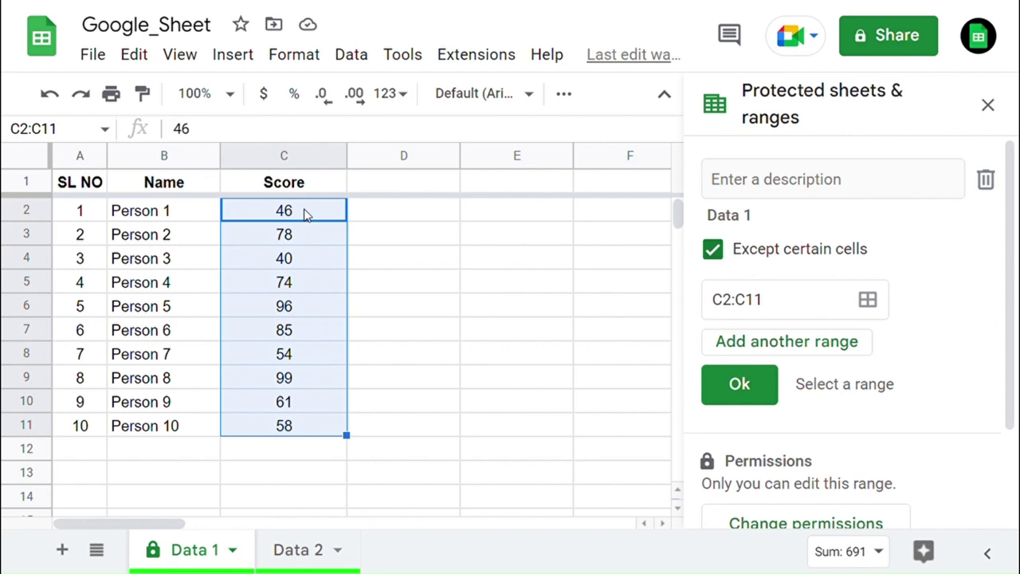
{"action": "left_click", "coordinate": [743, 386]}
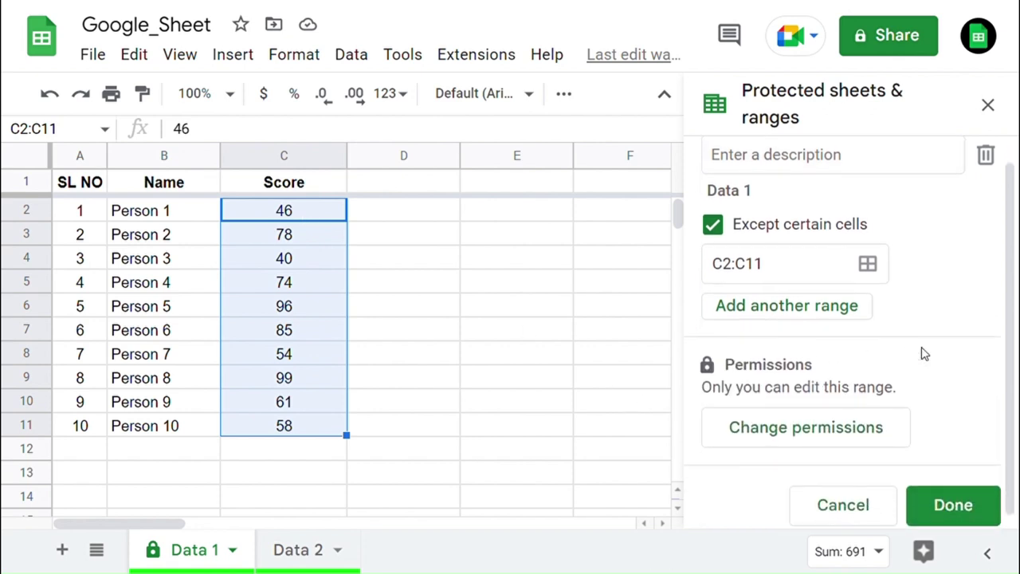
Step: Add the name cells B2:B11 as another exception to the Data 1 protection and save it
{"action": "left_click", "coordinate": [771, 312]}
{"action": "left_click", "coordinate": [204, 216]}
{"action": "key", "text": "ctrl+shift+Down"}
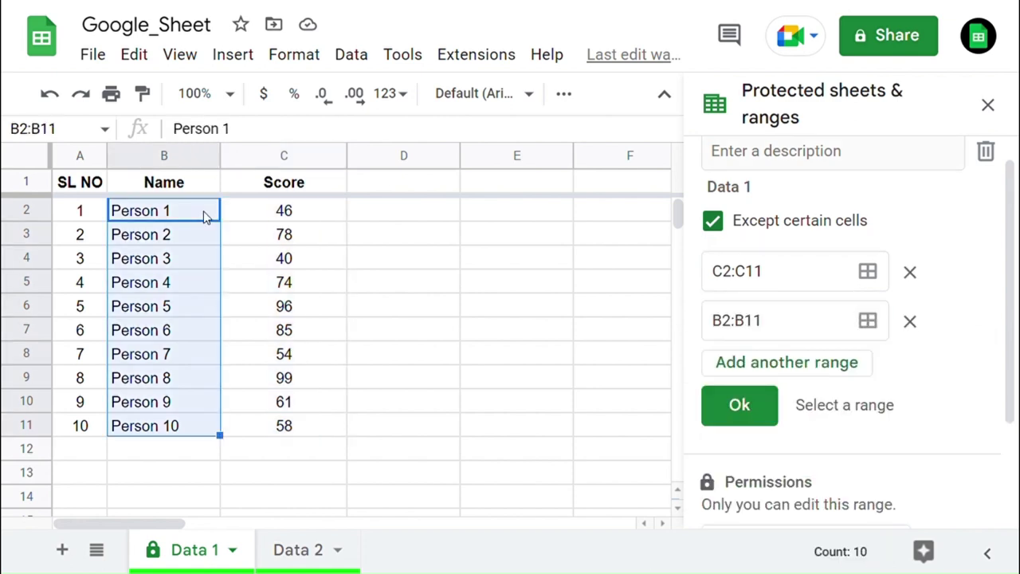
{"action": "left_click", "coordinate": [722, 410]}
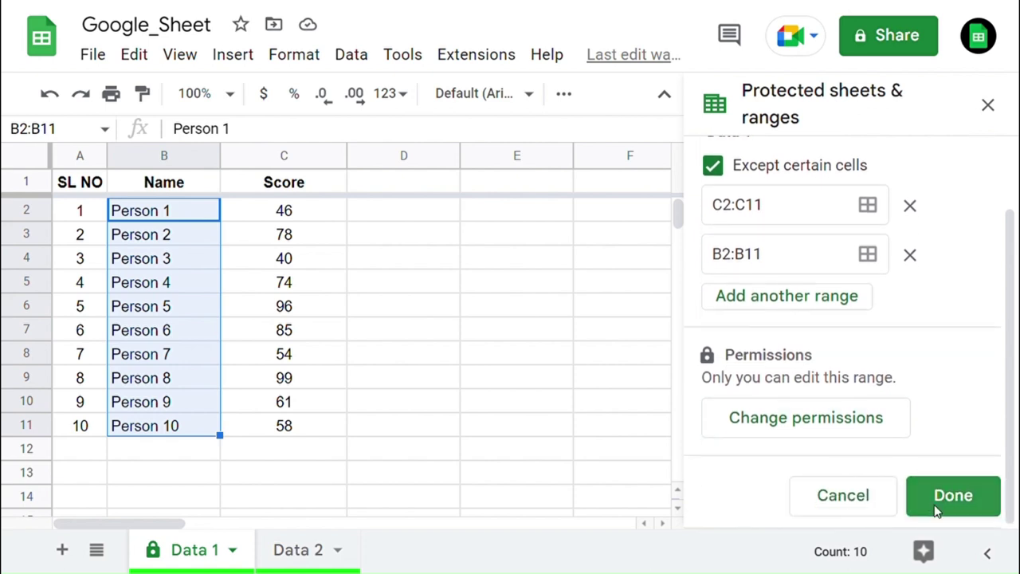
{"action": "left_click", "coordinate": [953, 499]}
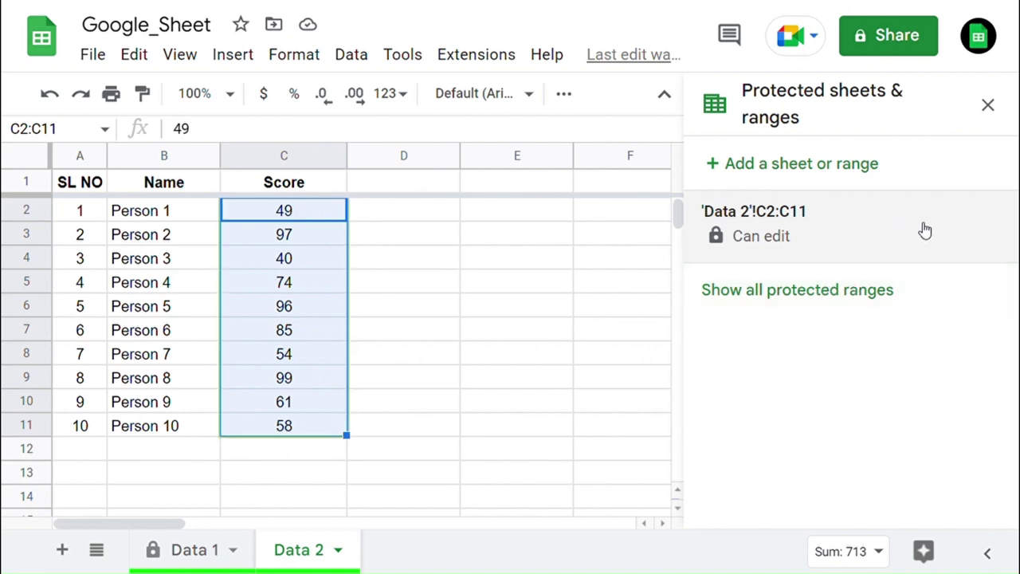
Step: Change the permissions of the protected range 'Data 2'!C2:C11 to show a warning when editing, and save it
{"action": "left_click", "coordinate": [806, 235]}
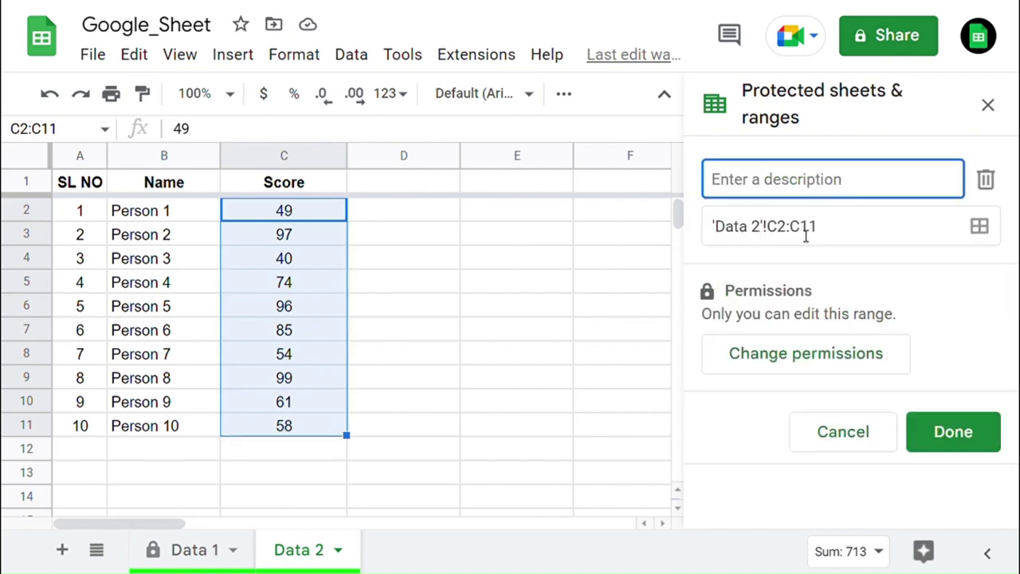
{"action": "left_click", "coordinate": [825, 357]}
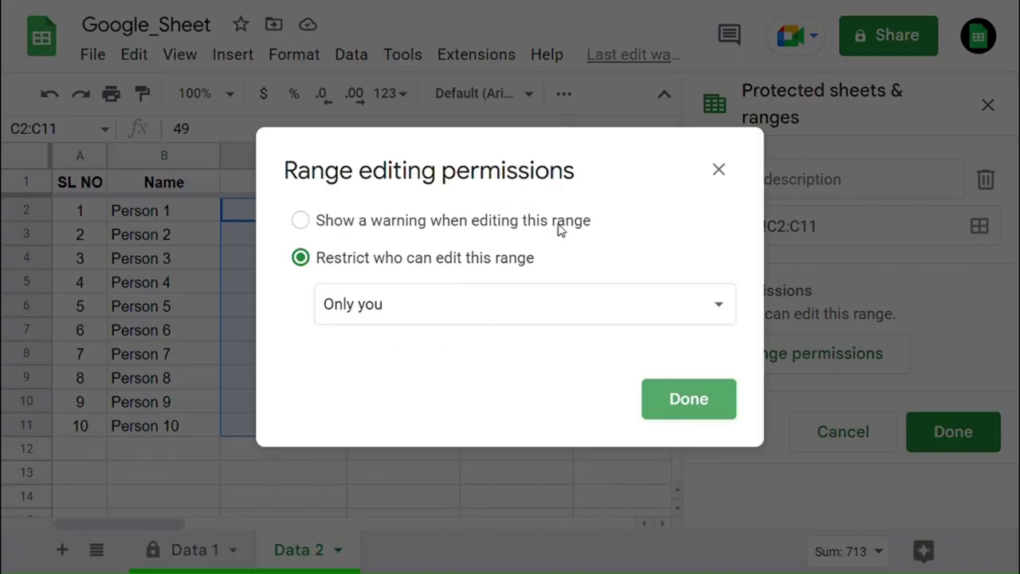
{"action": "left_click", "coordinate": [299, 222]}
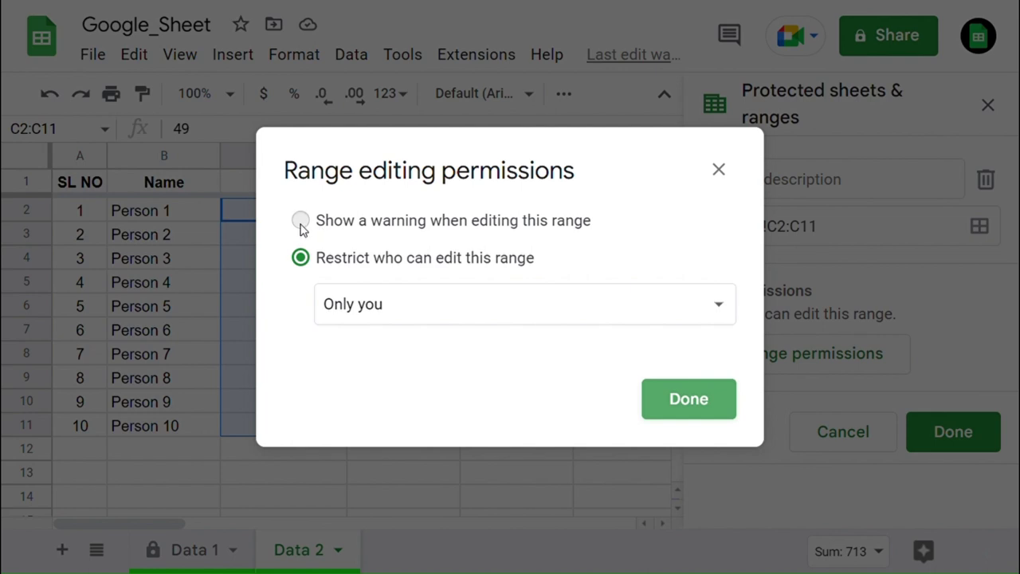
{"action": "left_click", "coordinate": [706, 409]}
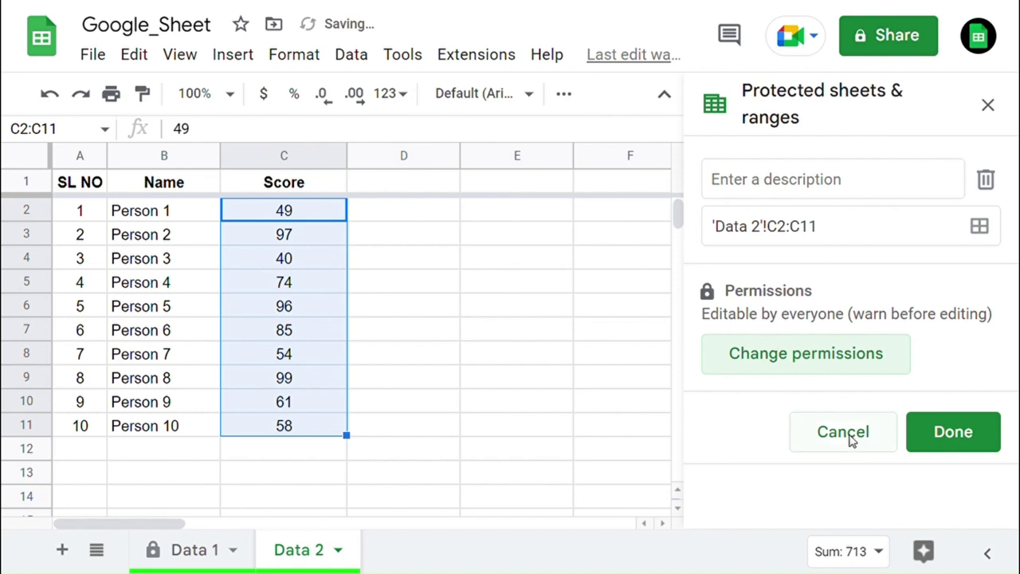
{"action": "left_click", "coordinate": [944, 439]}
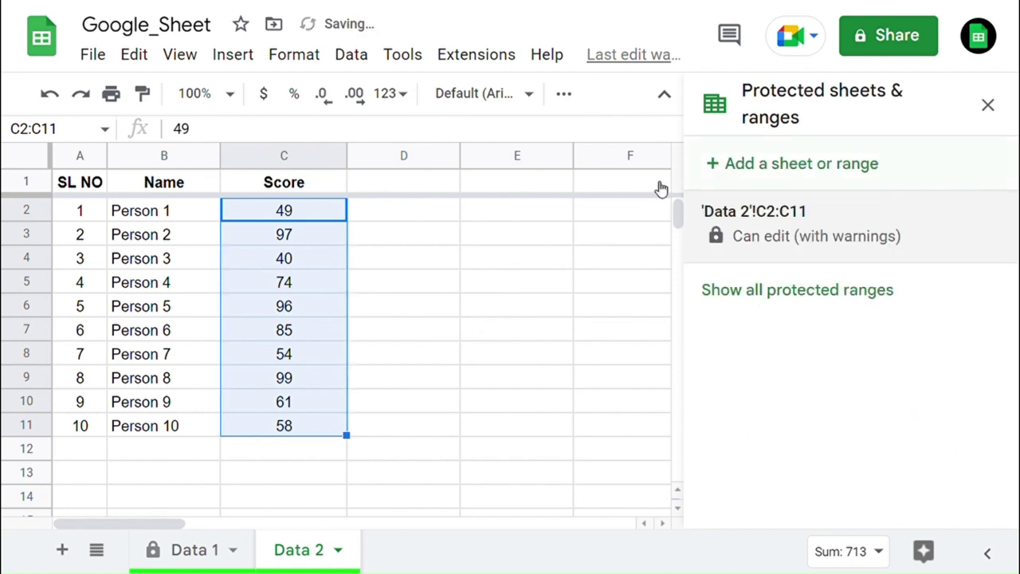
Step: Set Person 1's score in C2 on Data 2 to 50, accepting the protected-range edit
{"action": "left_click", "coordinate": [414, 266]}
{"action": "key", "text": "Left"}
{"action": "key", "text": "Up"}
{"action": "key", "text": "Up"}
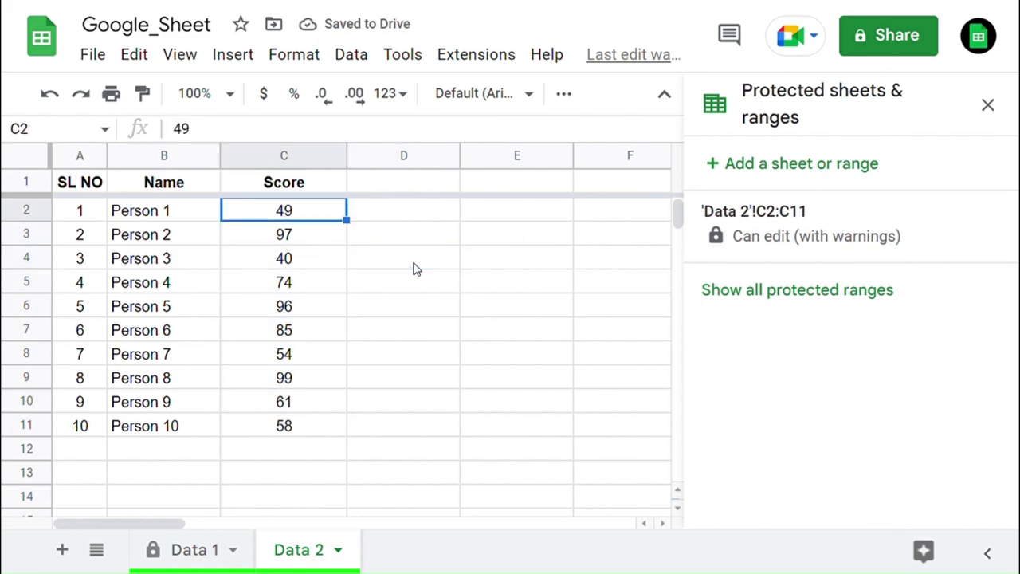
{"action": "type", "text": "50"}
{"action": "key", "text": "Return"}
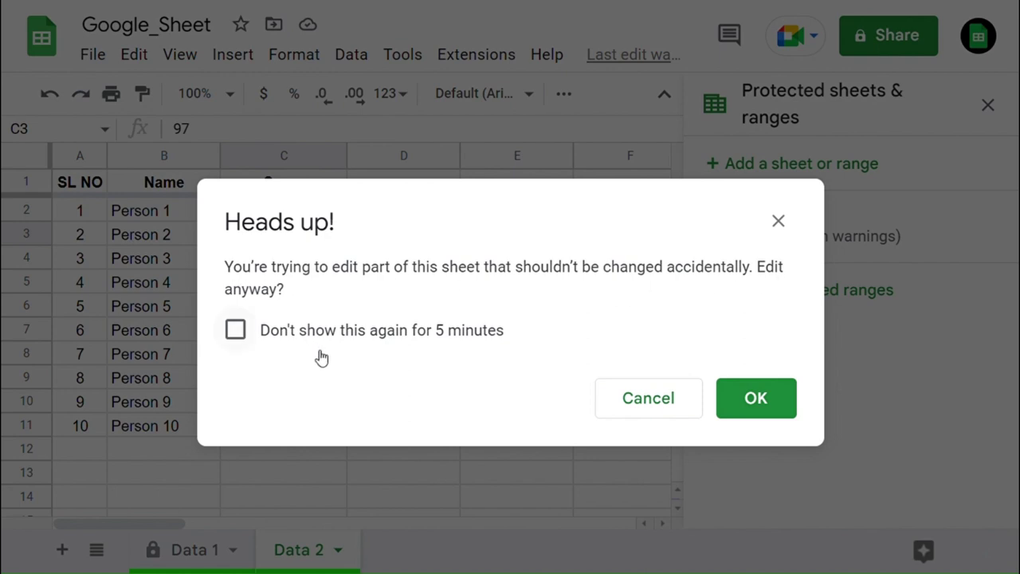
{"action": "left_click", "coordinate": [740, 408]}
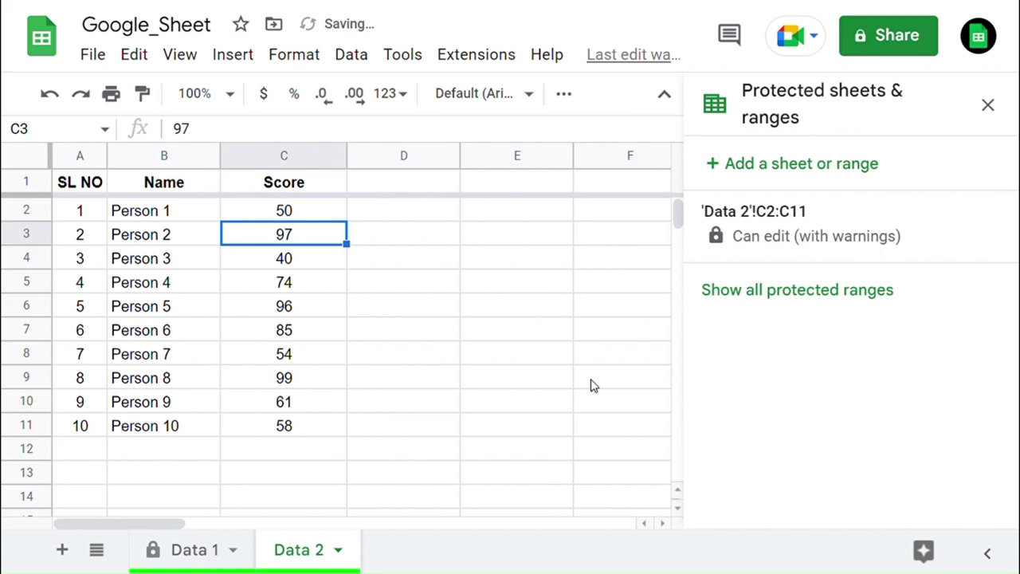
Step: Set Person 2's score in C3 on Data 2 to 98, accepting the protected-range edit and suppressing the warning for 5 minutes
{"action": "type", "text": "98"}
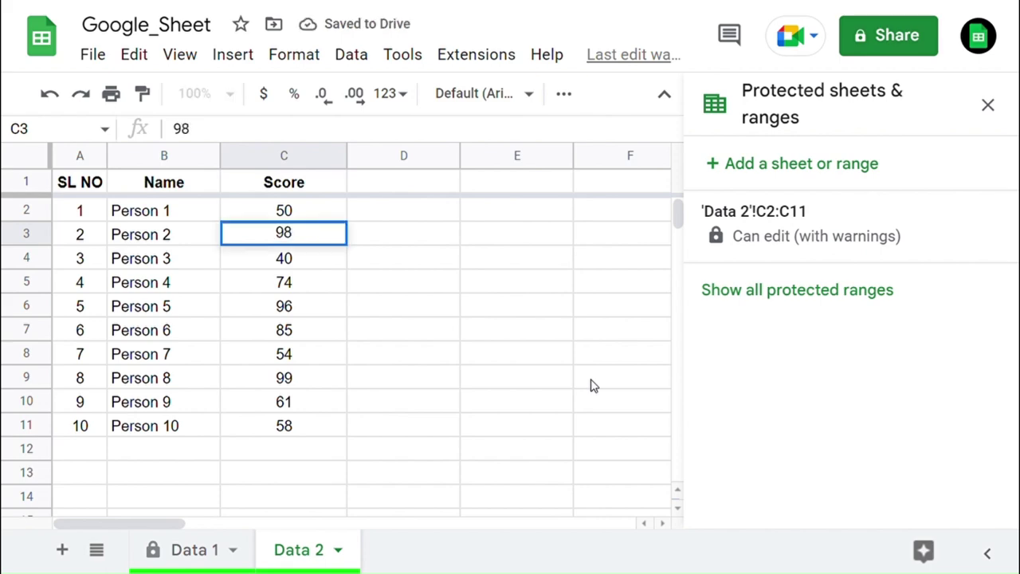
{"action": "key", "text": "Return"}
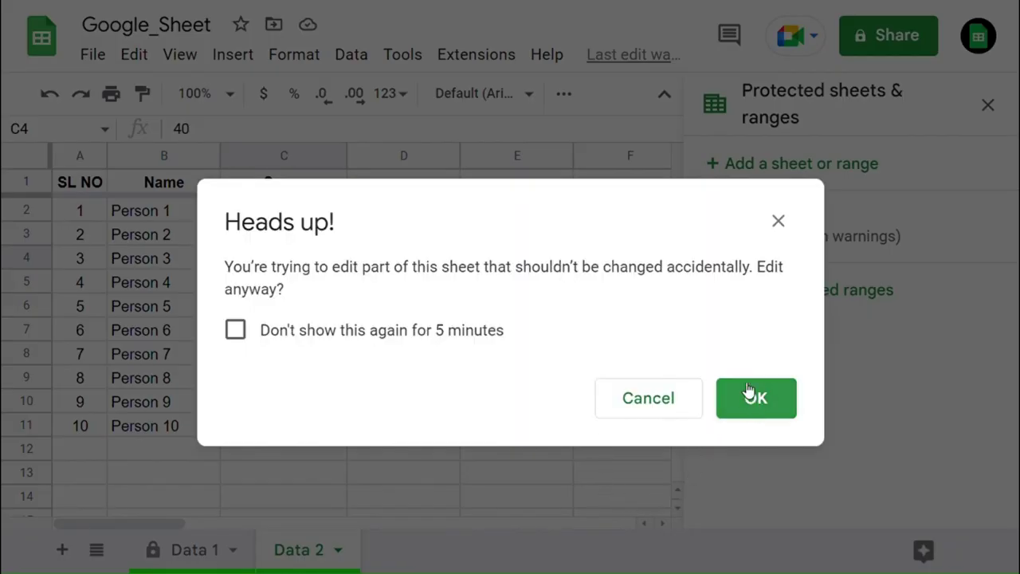
{"action": "left_click", "coordinate": [237, 330]}
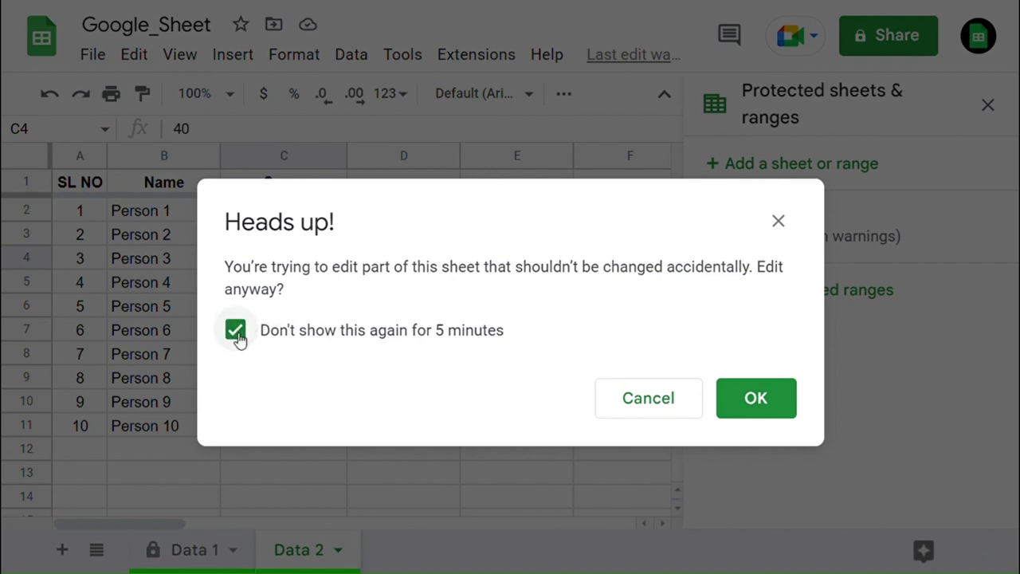
{"action": "left_click", "coordinate": [753, 402]}
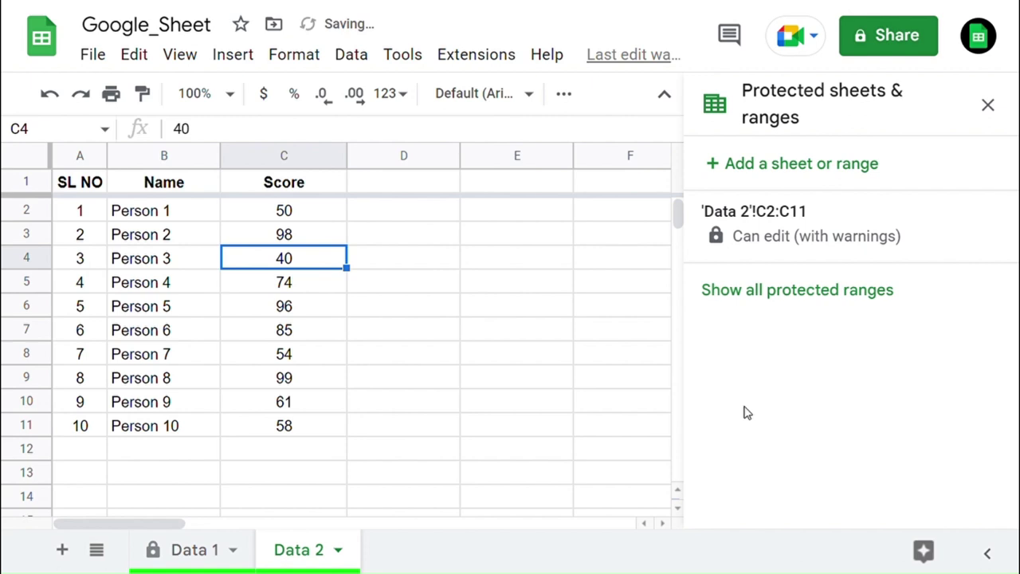
Step: Remove the sheet protection from Data 1, confirming the removal
{"action": "left_click", "coordinate": [189, 549]}
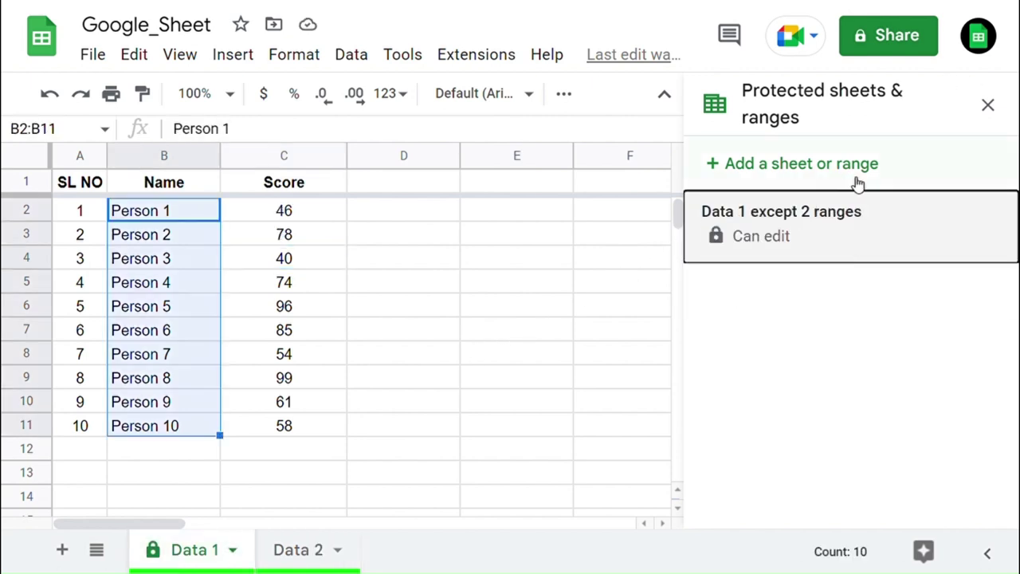
{"action": "left_click", "coordinate": [920, 228]}
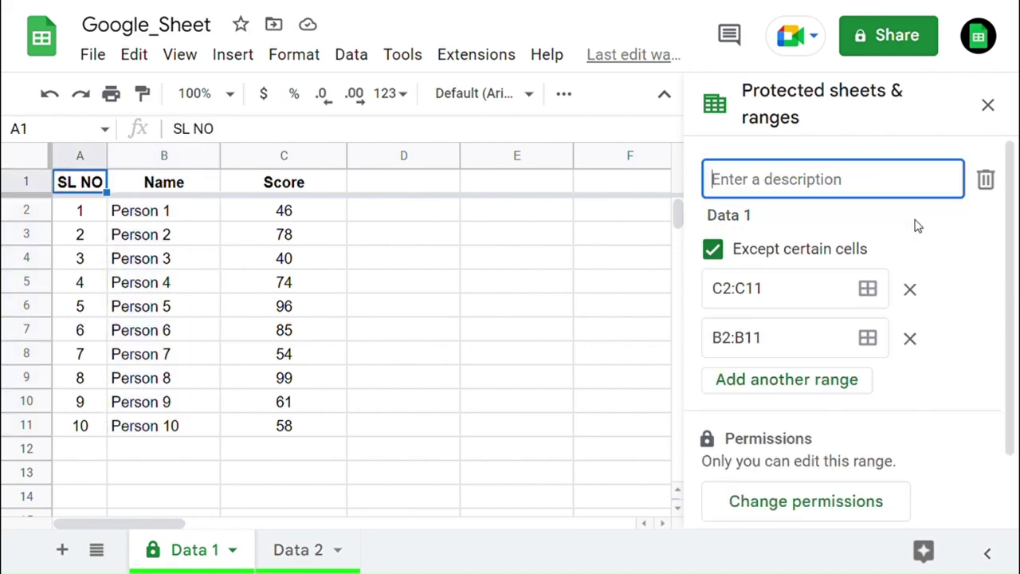
{"action": "left_click", "coordinate": [992, 183]}
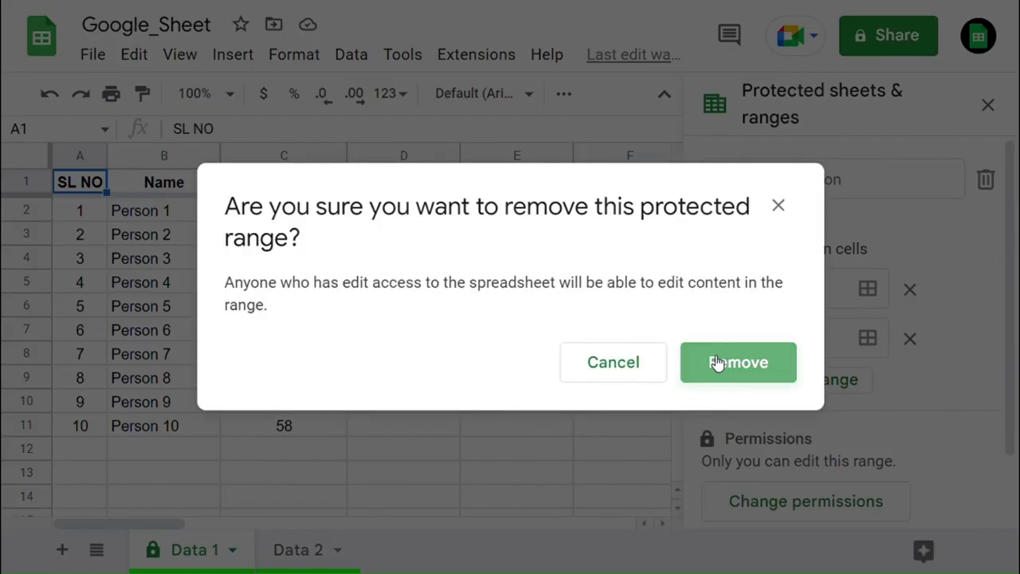
{"action": "left_click", "coordinate": [717, 362]}
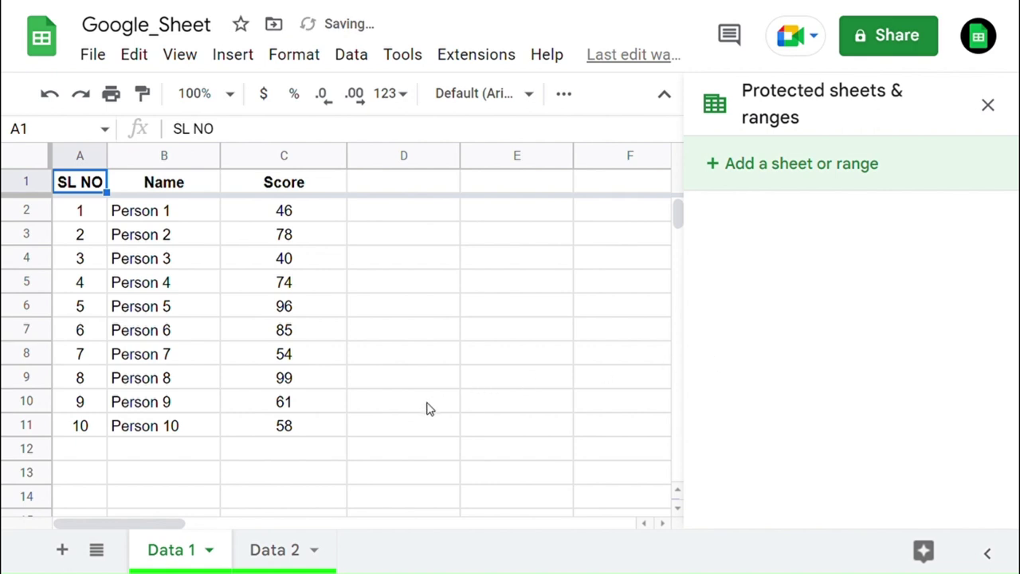